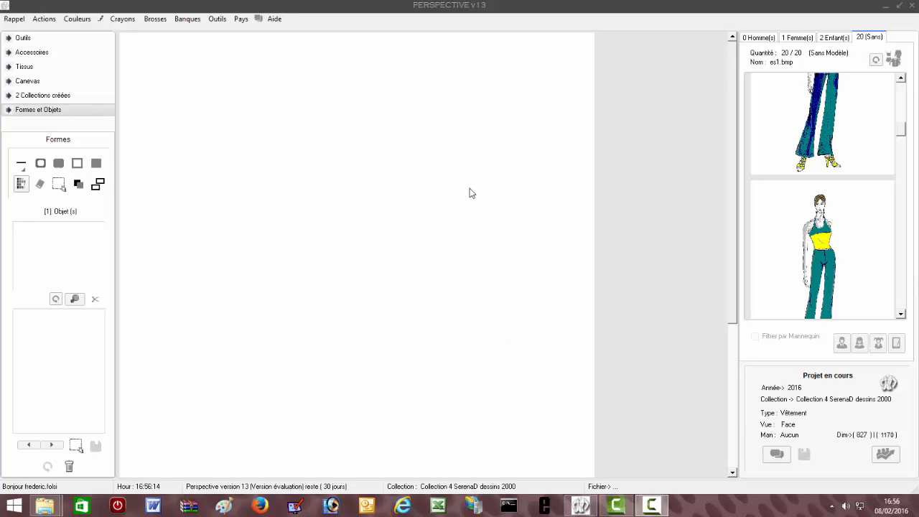
Recall the last memorised image, the red boots, onto the blank canvas
left_click(21, 38)
left_click(21, 40)
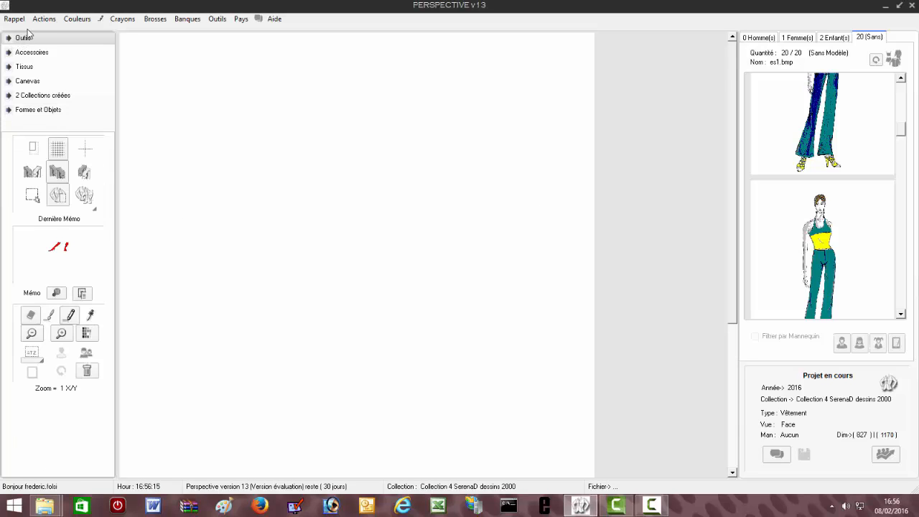
left_click(58, 268)
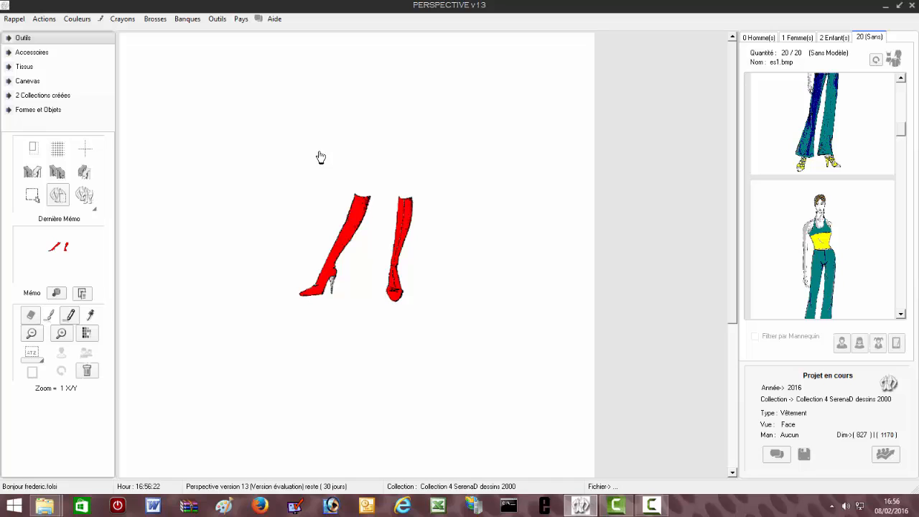
Capture both red boots on the canvas with a rectangular selection and save them as a new object
left_click(42, 112)
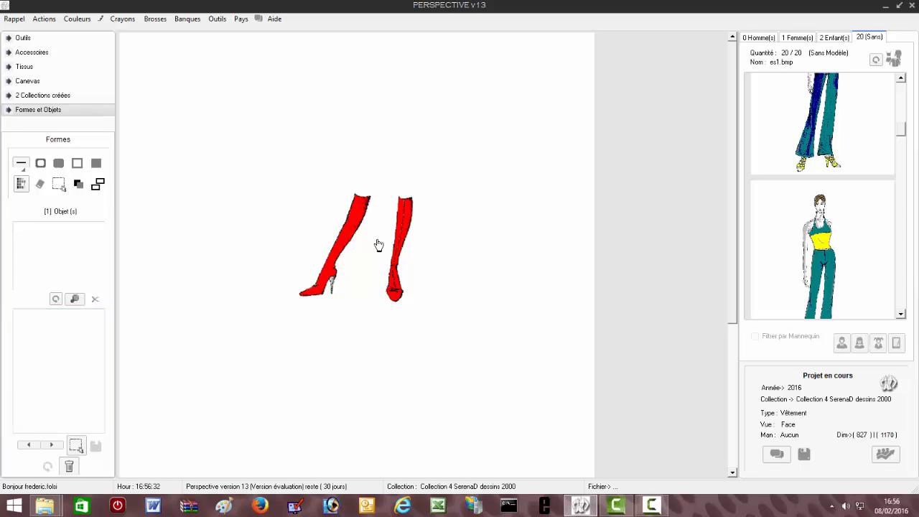
left_click(76, 447)
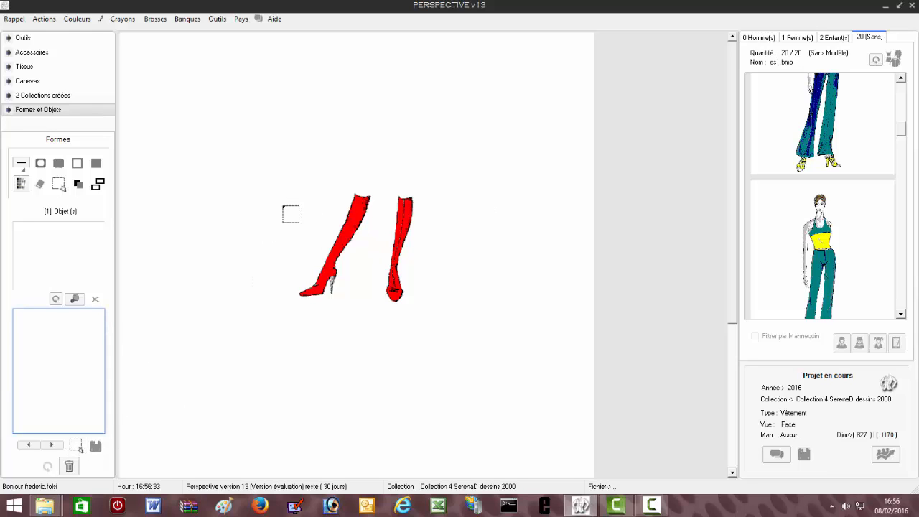
left_click_drag(299, 218, 453, 332)
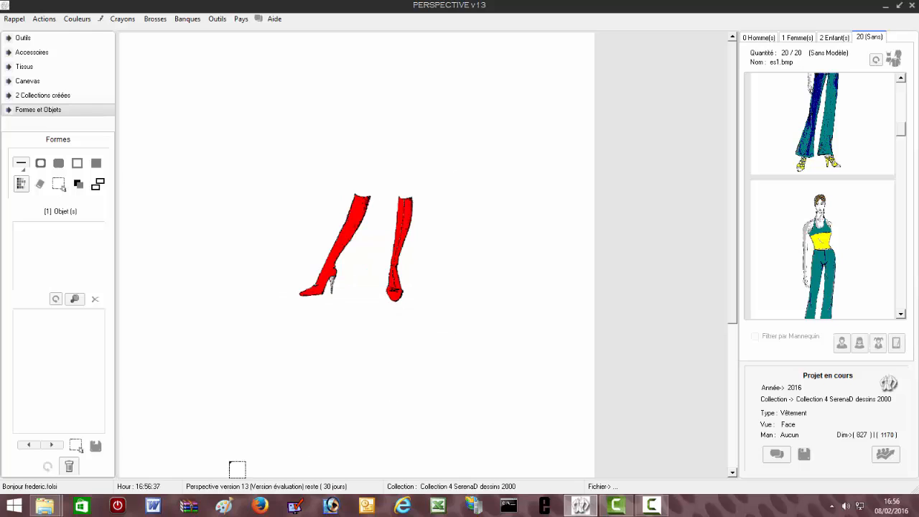
left_click(96, 448)
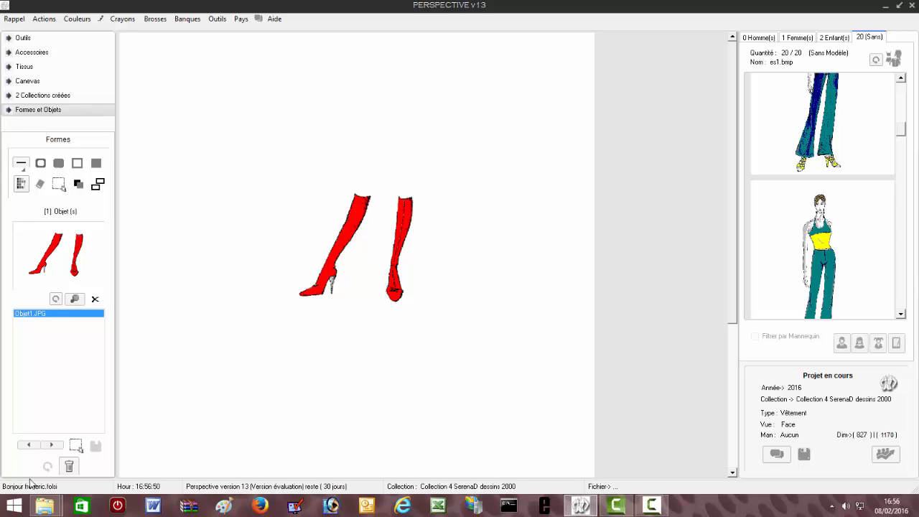
Import the bottes2_201 and bottes3_201 images from the Formes\old folder in File Explorer into Perspective's object list
left_click(45, 507)
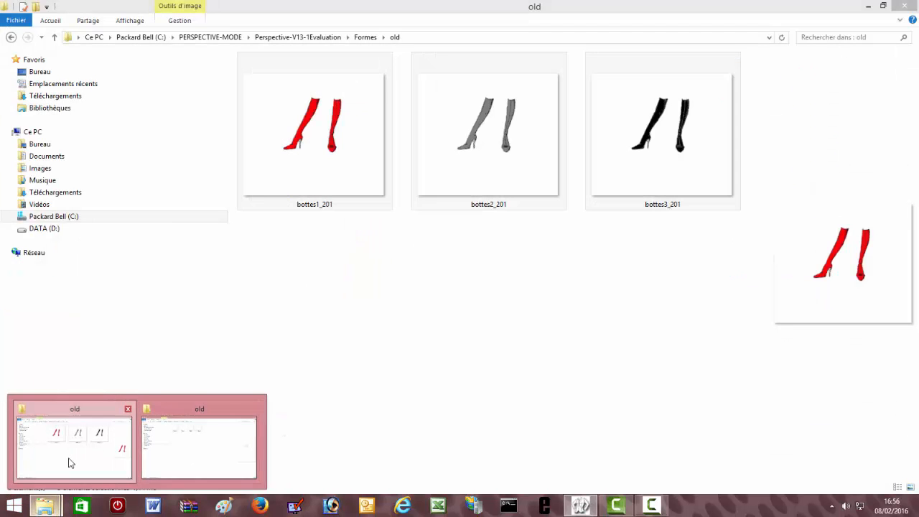
left_click(67, 456)
left_click(402, 332)
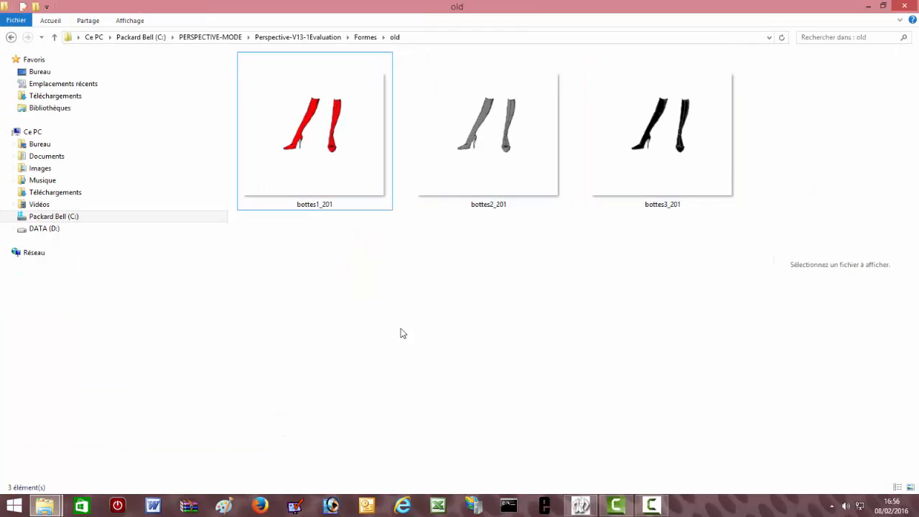
left_click(471, 147)
left_click(607, 155, "ctrl")
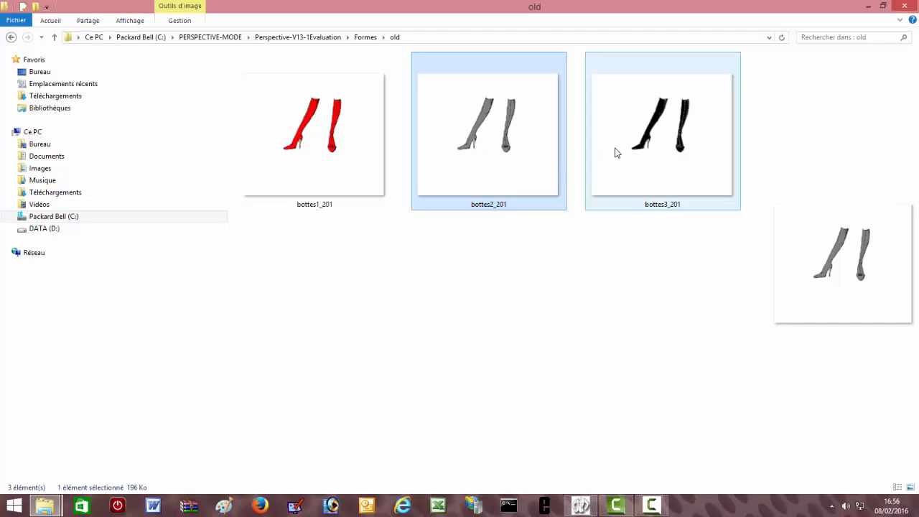
left_click_drag(633, 170, 45, 375)
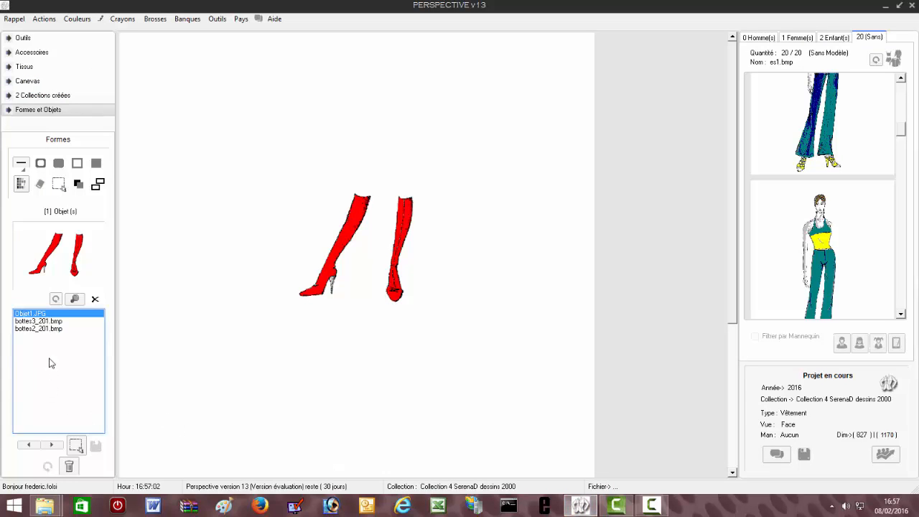
Preview the stored boot objects, then place the grey bottes2_201.bmp and the black bottes3_201.bmp beside the red boots on the canvas
left_click(37, 329)
left_click(37, 321)
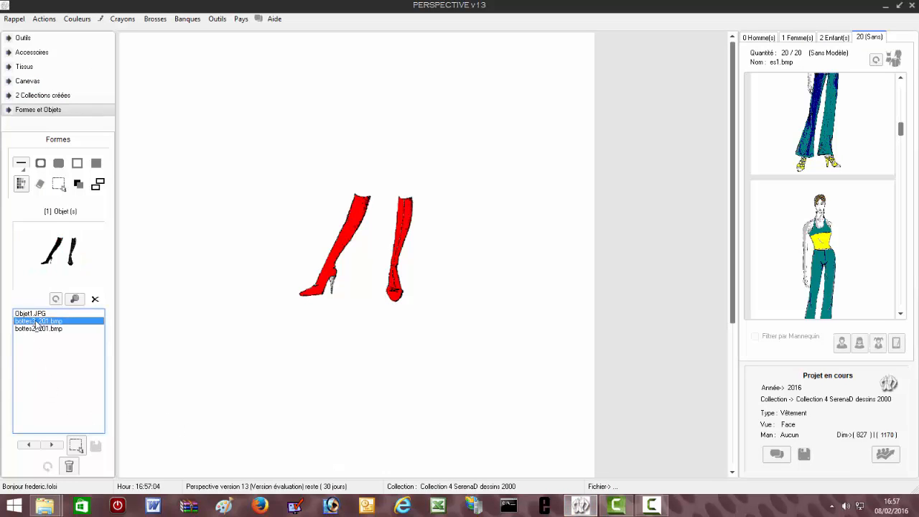
left_click(33, 314)
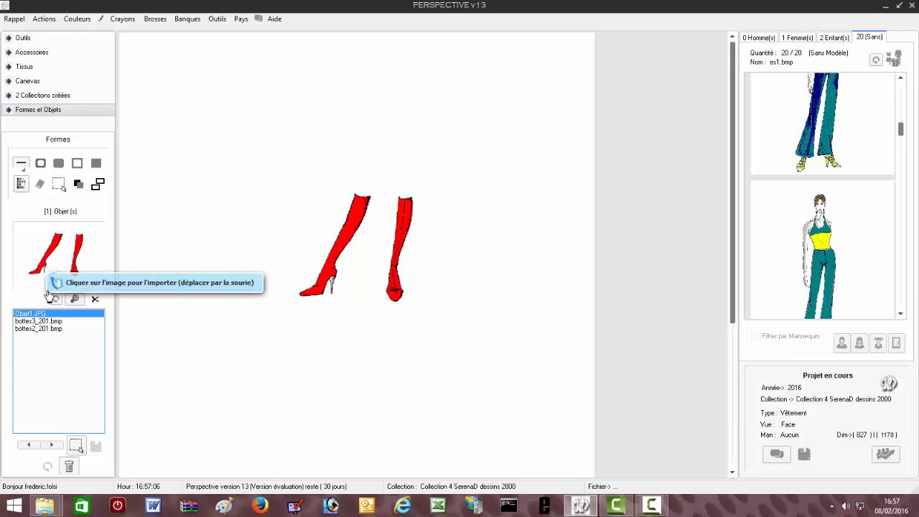
left_click(39, 323)
left_click(39, 329)
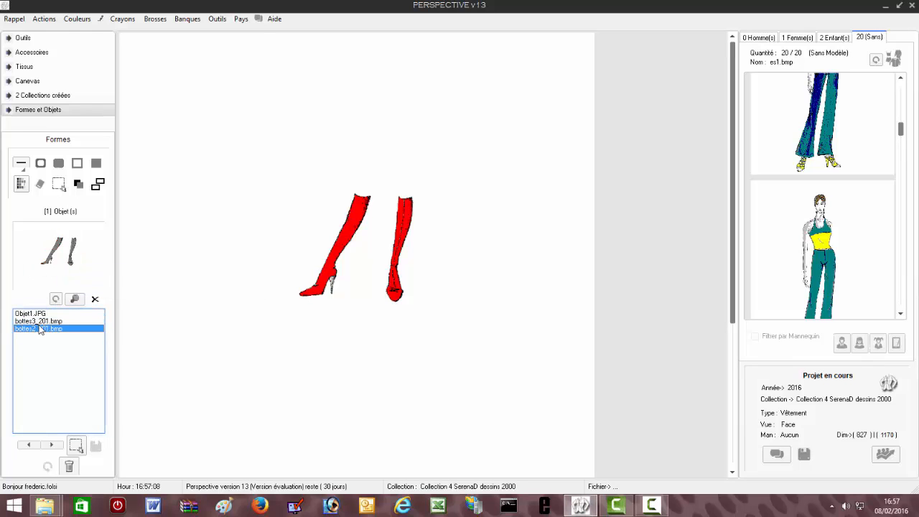
left_click_drag(56, 253, 487, 199)
left_click(33, 321)
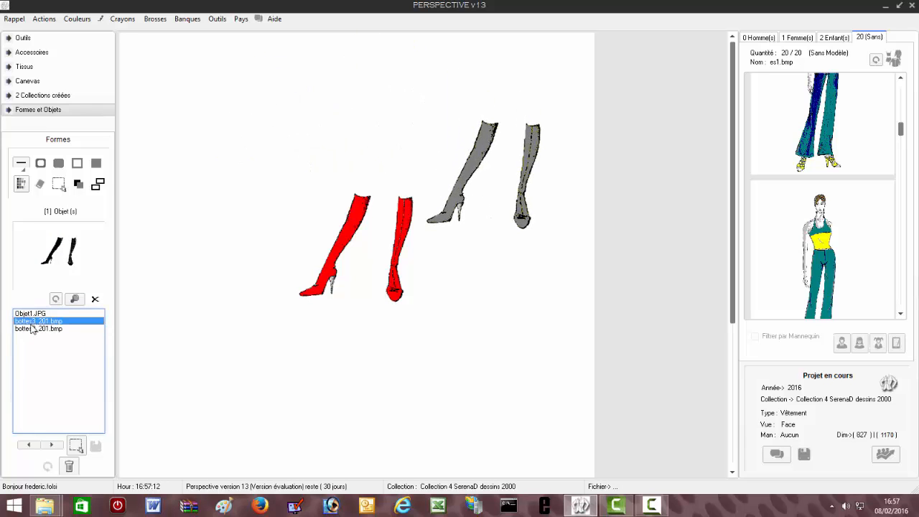
left_click_drag(46, 264, 493, 358)
Create a new A4 clothing project at 100 DPI, keeping the history of memorised images
left_click(887, 384)
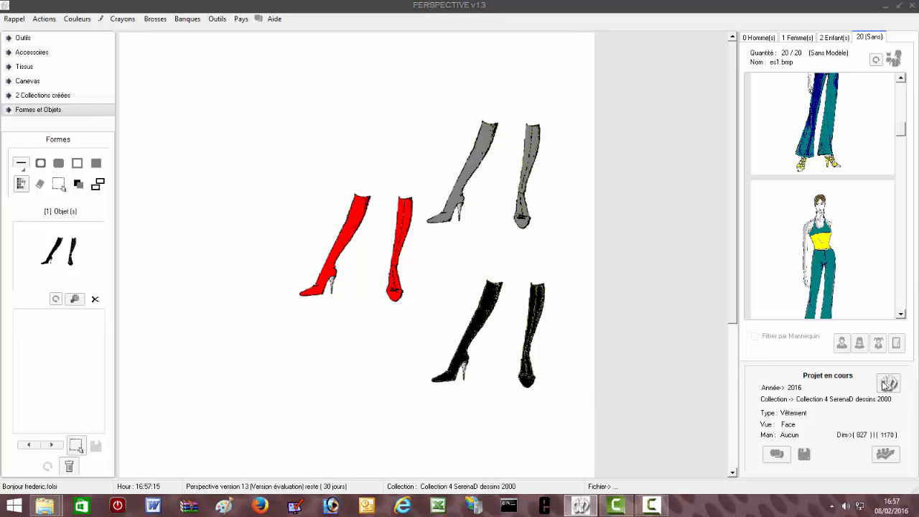
left_click(545, 323)
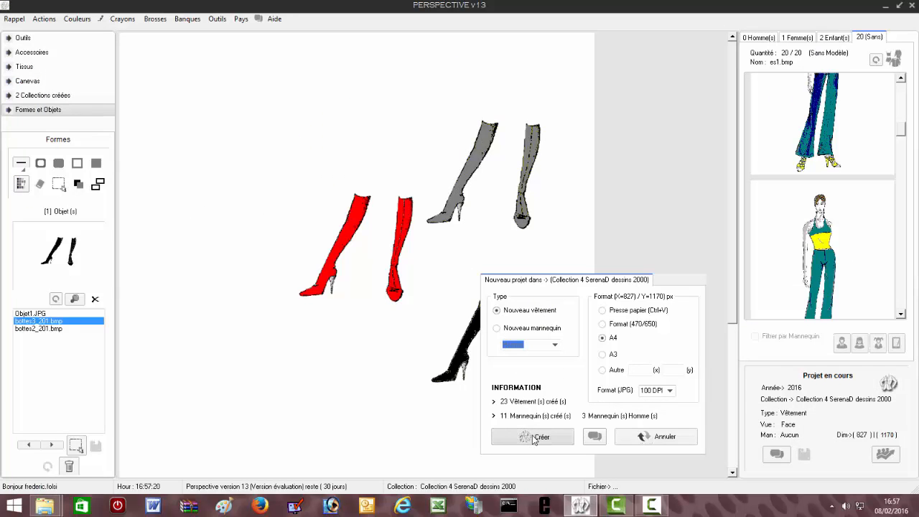
left_click(532, 438)
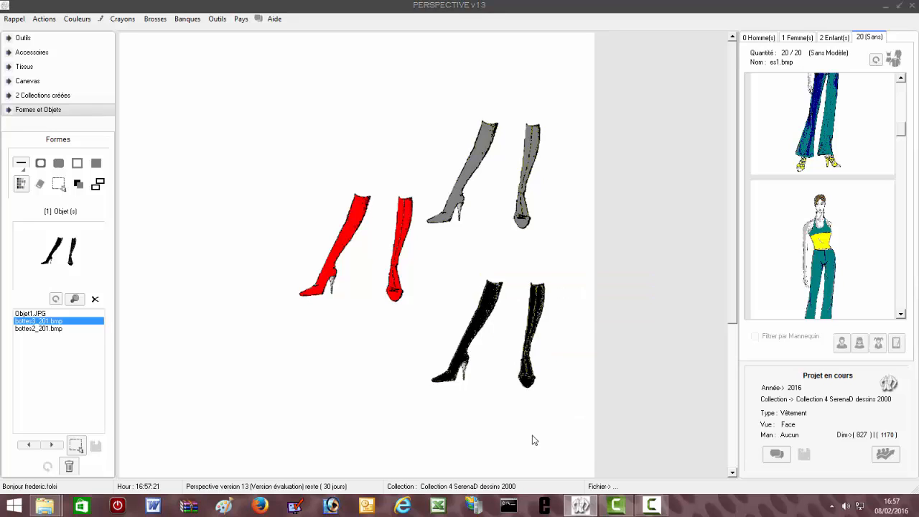
left_click(491, 294)
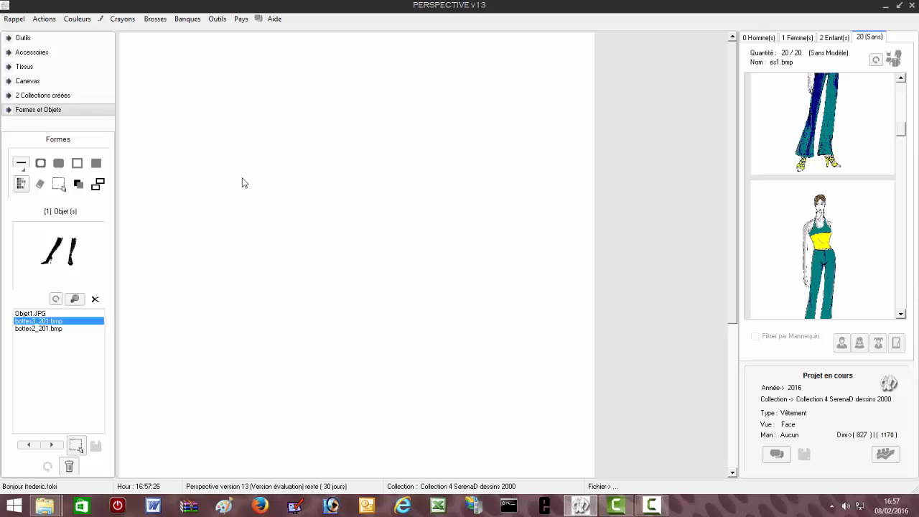
Insert the woman-type mannequin from the model bank without adapting its dimensions to the drawing format
left_click(24, 39)
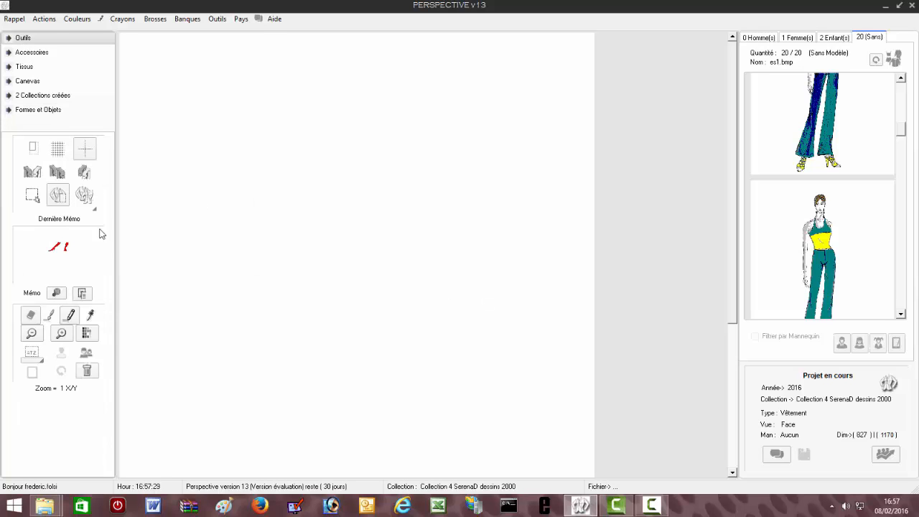
left_click(86, 353)
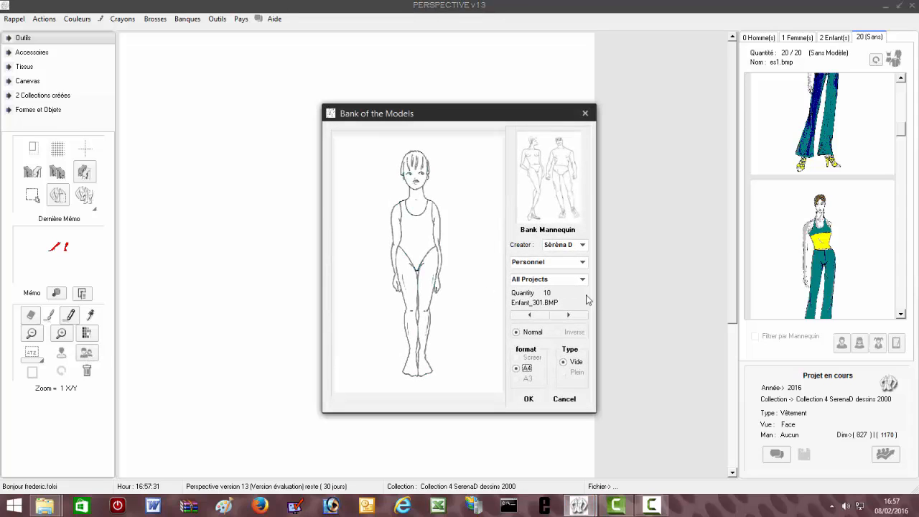
left_click(582, 280)
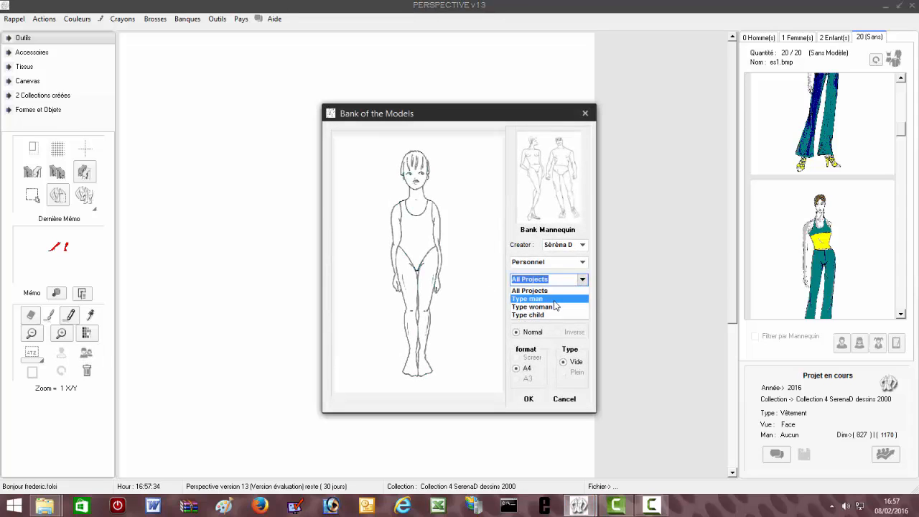
left_click(531, 306)
left_click(529, 397)
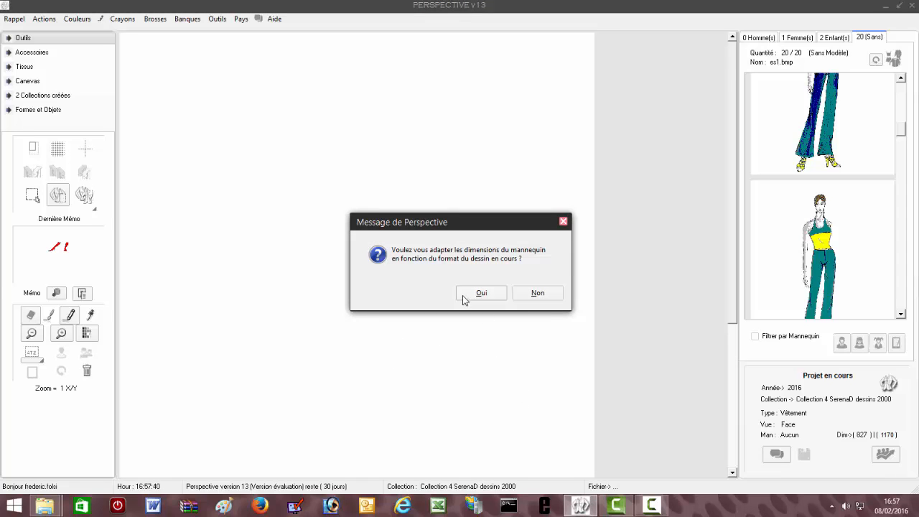
left_click(538, 293)
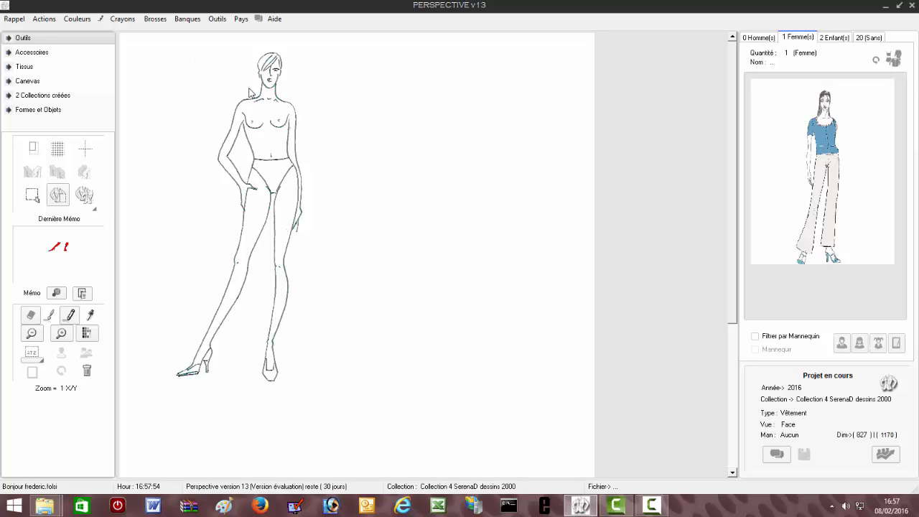
Start a fresh project, keeping the image history, and insert the child mannequin Enfant_301.BMP adapted to the drawing format
left_click(888, 383)
left_click(549, 439)
left_click(489, 293)
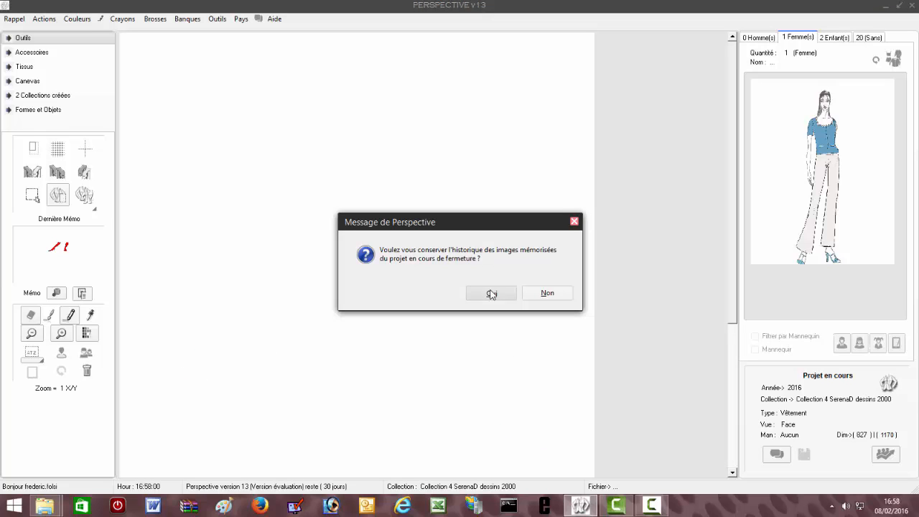
left_click(87, 354)
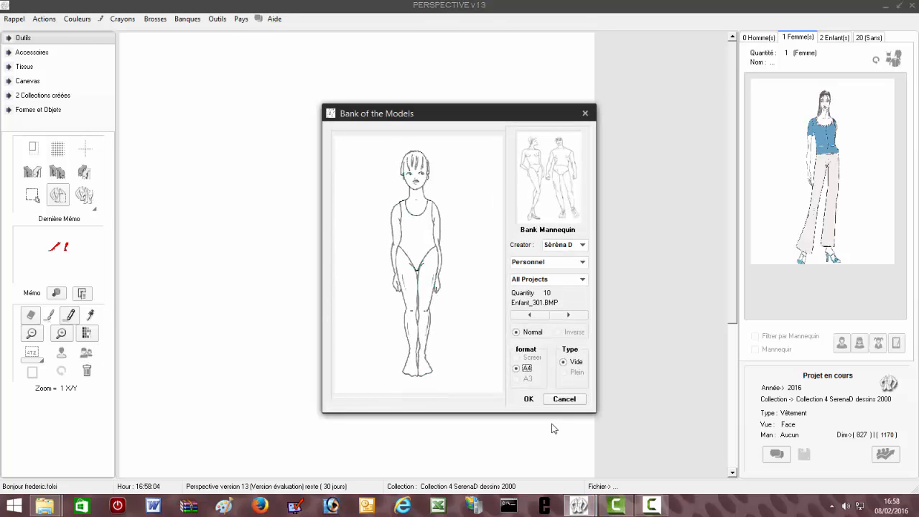
left_click(529, 402)
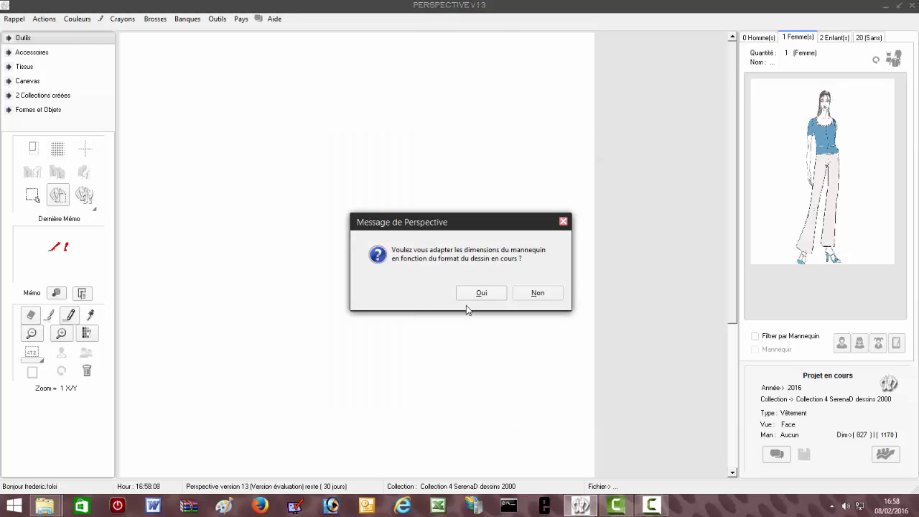
left_click(481, 294)
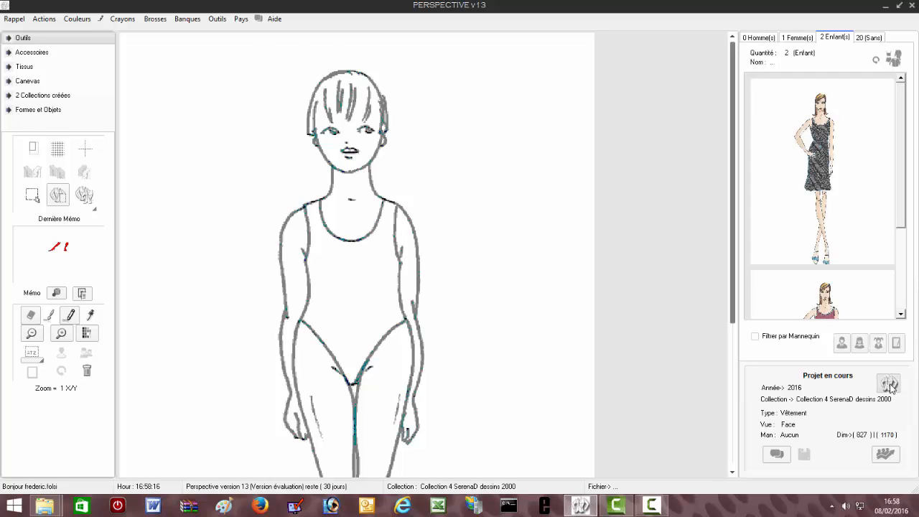
Start another new project and insert the woman-type mannequin from the model bank at its original dimensions
left_click(889, 383)
left_click(543, 437)
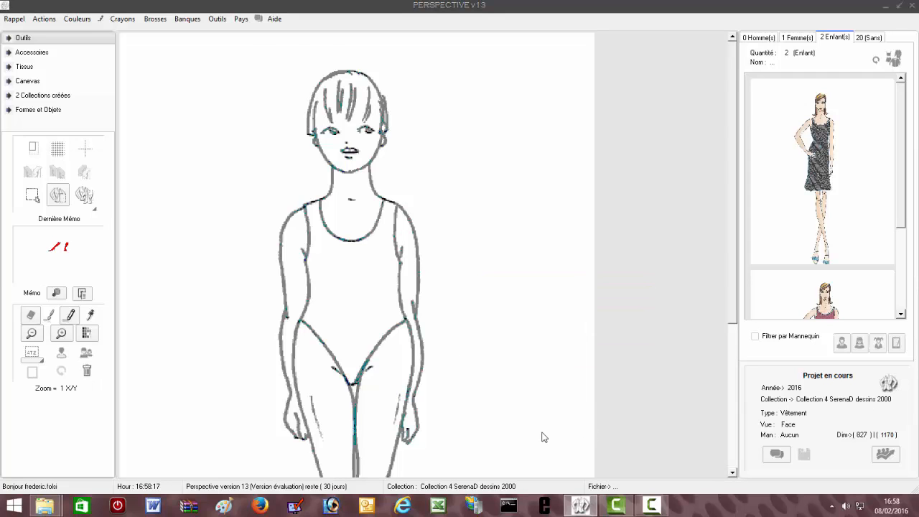
left_click(480, 294)
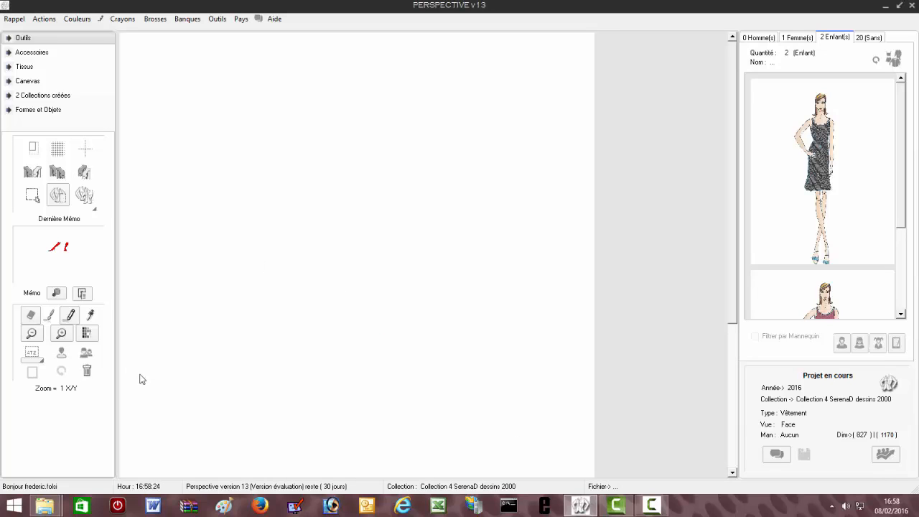
left_click(86, 353)
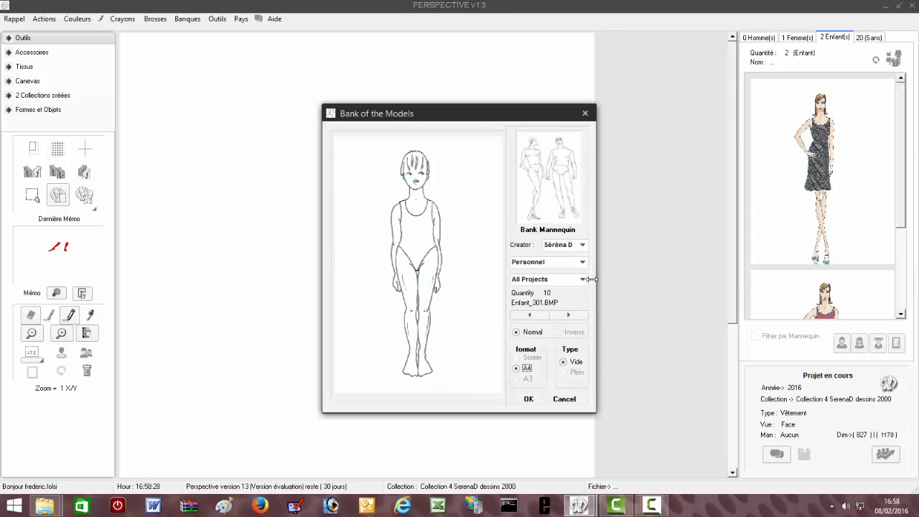
left_click(582, 280)
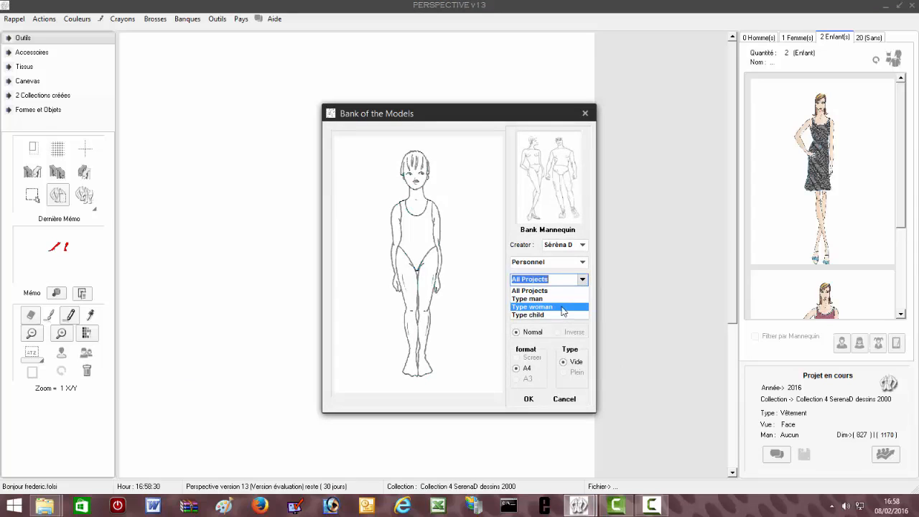
left_click(563, 307)
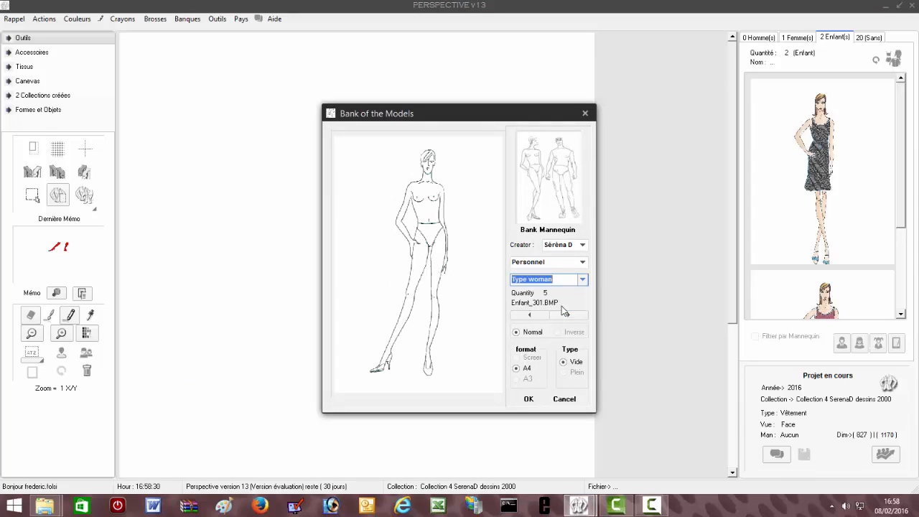
left_click(528, 400)
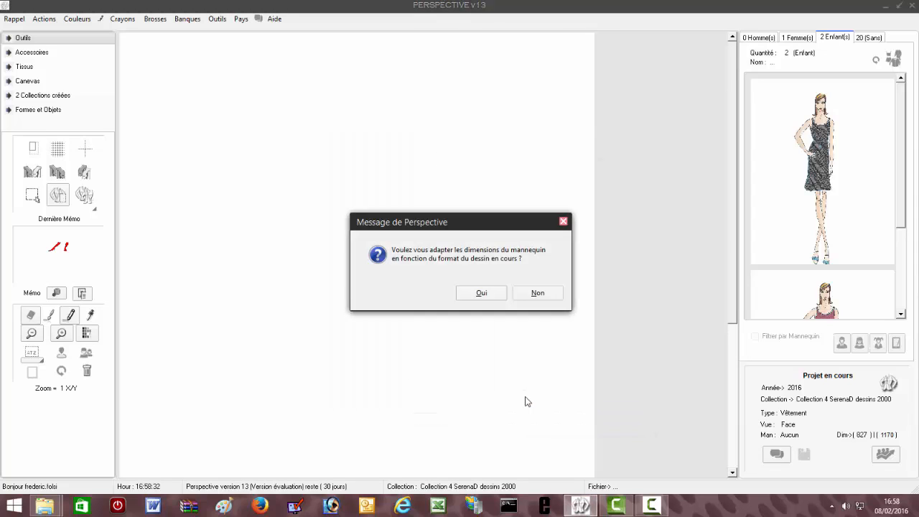
left_click(541, 294)
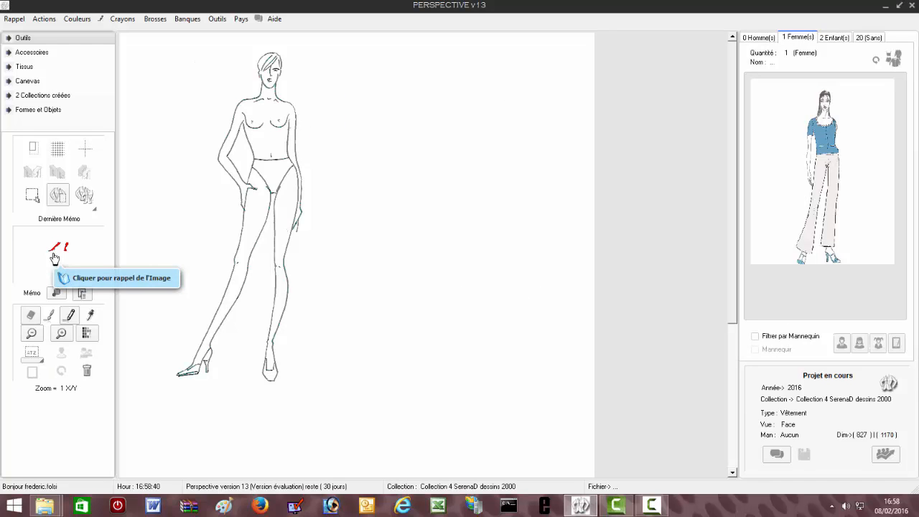
Try the boots object bottes2_201.bmp on the woman mannequin's lower legs and feet, and remove it from the drawing
left_click(13, 112)
left_click(41, 328)
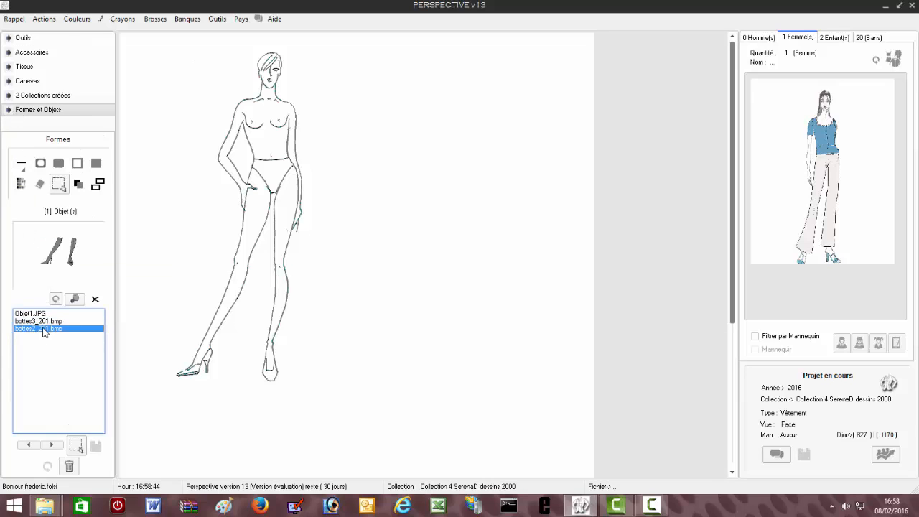
left_click_drag(48, 270, 234, 353)
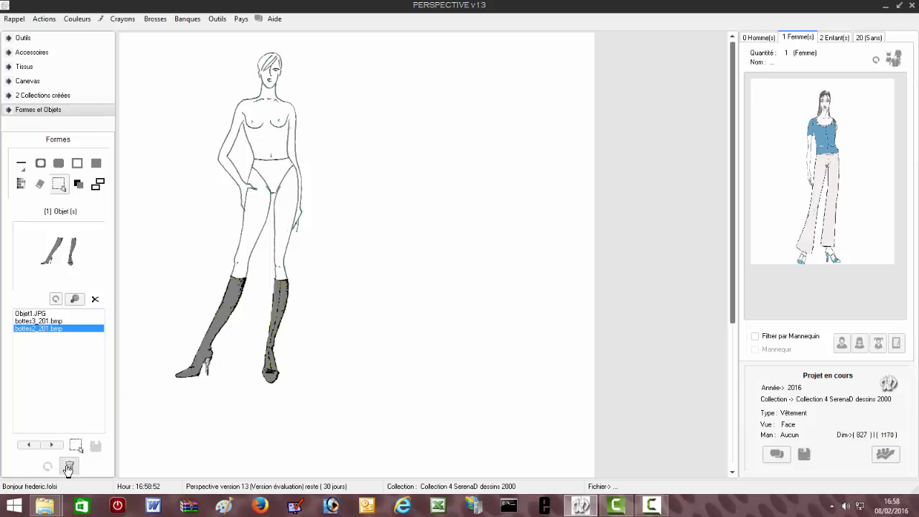
left_click(69, 466)
Try the boots object bottes3_201.bmp on the mannequin's lower legs and feet, and clear it from the drawing
left_click(34, 321)
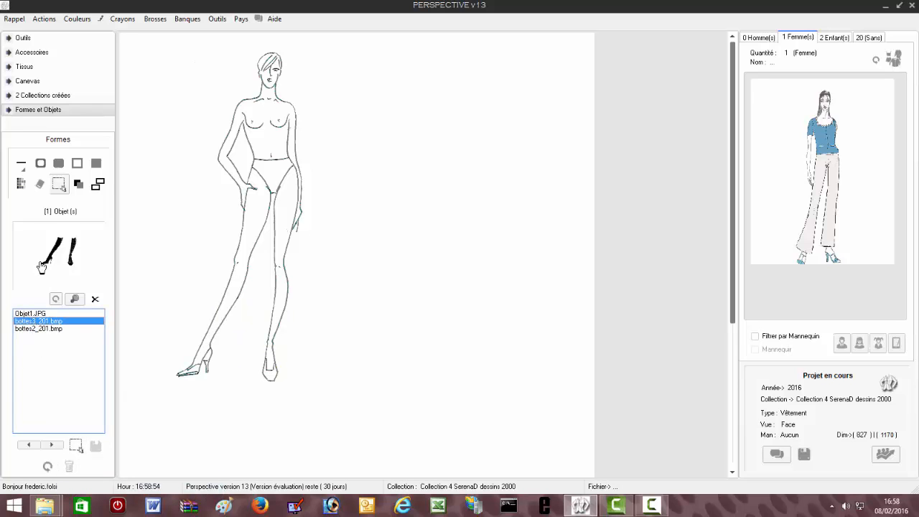
left_click_drag(273, 149, 237, 354)
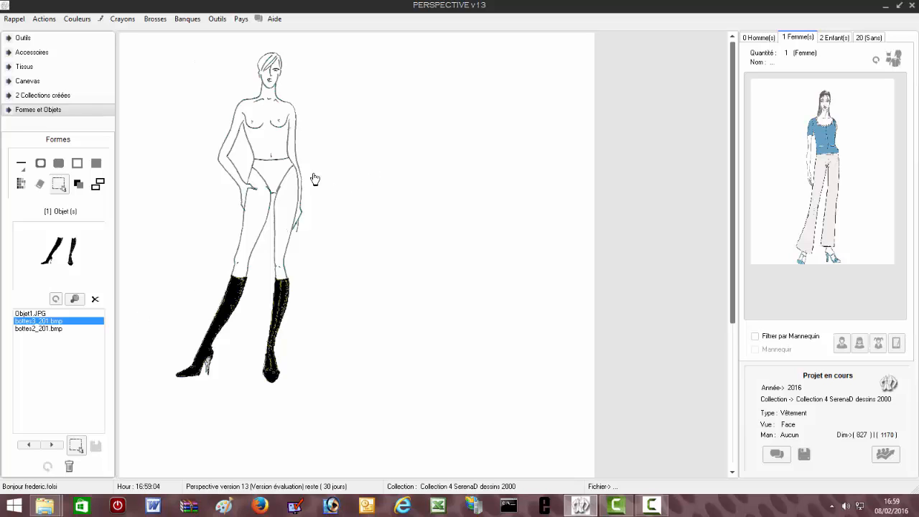
left_click(69, 467)
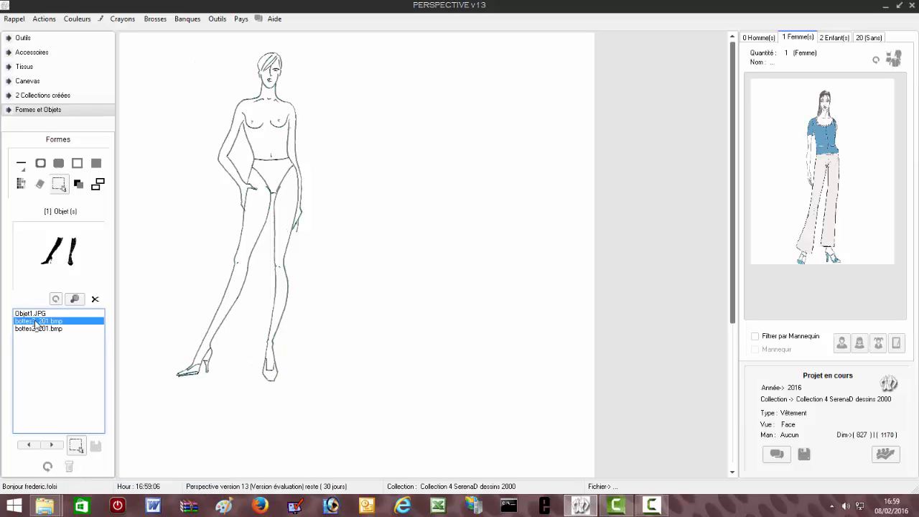
Insert the red boots object Objet1.JPG and fit it over the mannequin's lower legs and feet
left_click(36, 315)
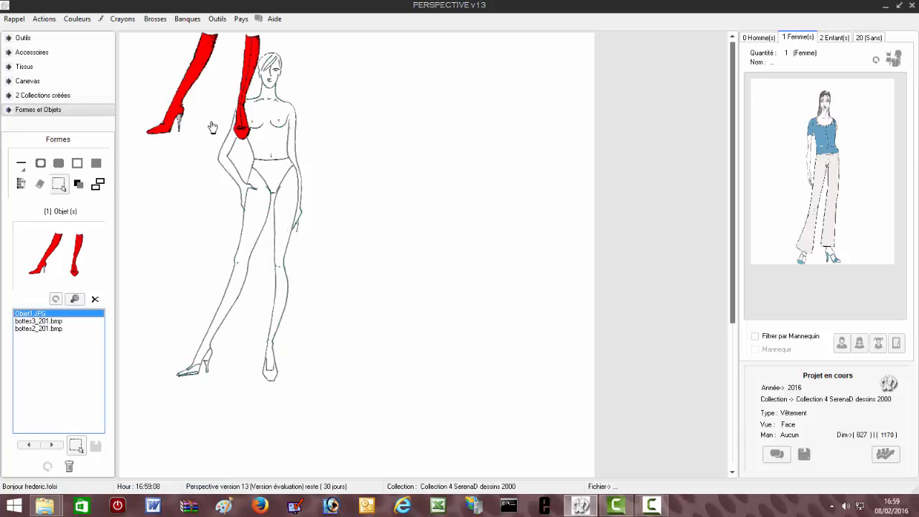
left_click_drag(250, 268, 241, 338)
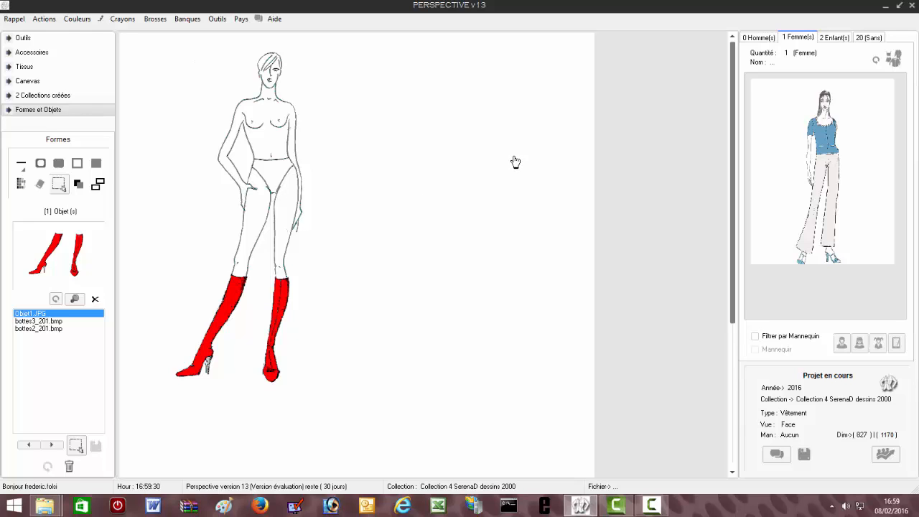
left_click(651, 506)
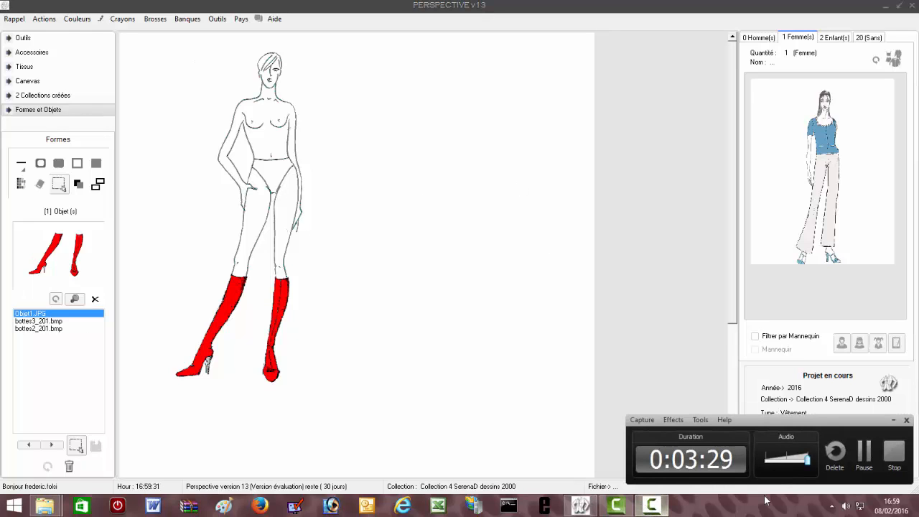